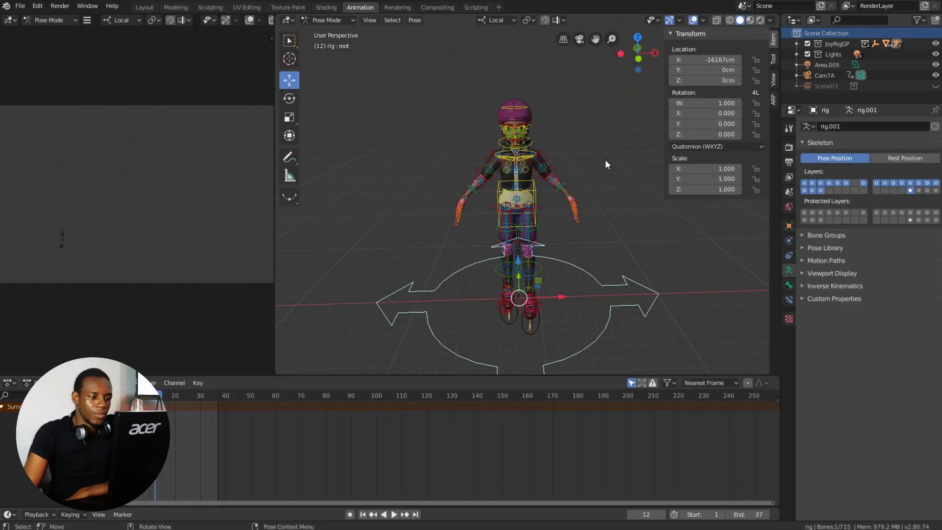
Switch the character rig from Pose Mode to Object Mode and deselect it.
mouse_move(577, 160)
middle_mouse_down()
mouse_move(580, 145)
mouse_move(567, 160)
middle_mouse_up()
left_click(536, 191)
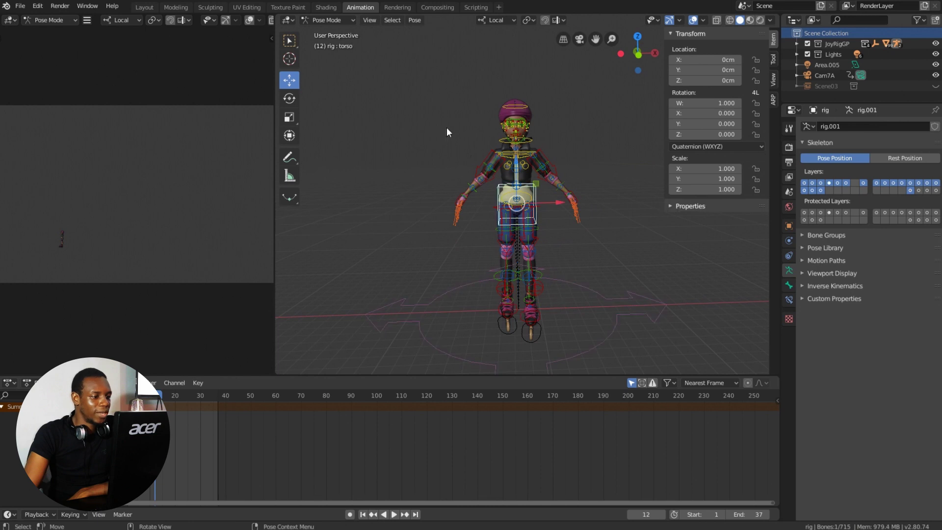
scroll(612, 181, "down", 2)
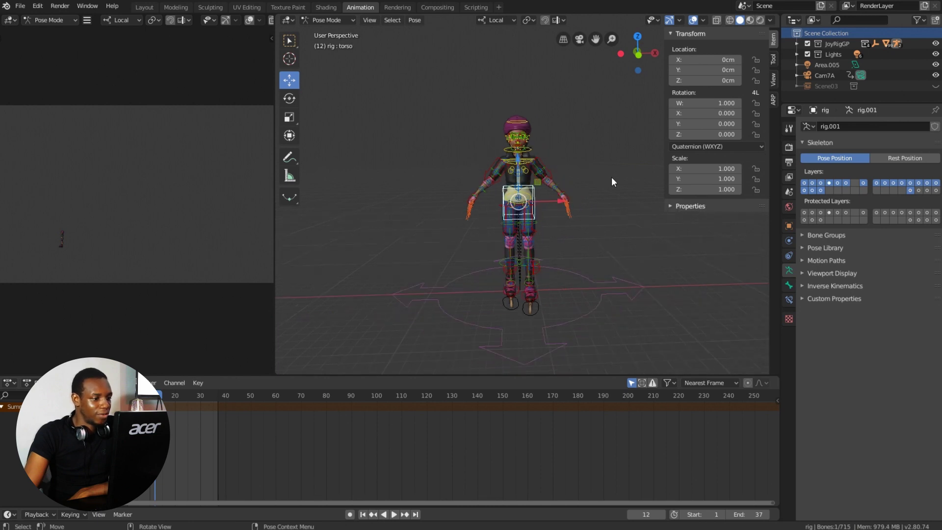
middle_click_drag(617, 198, 605, 212)
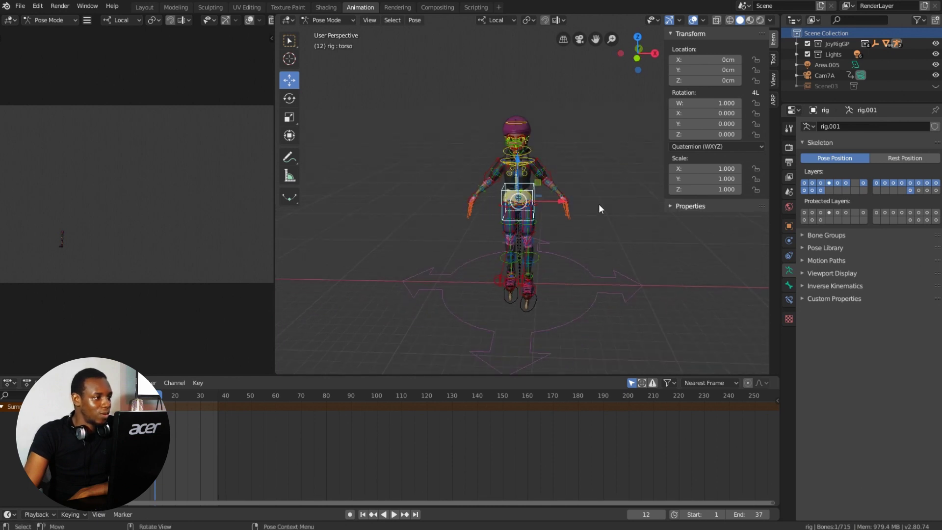
left_click(353, 19)
left_click(338, 33)
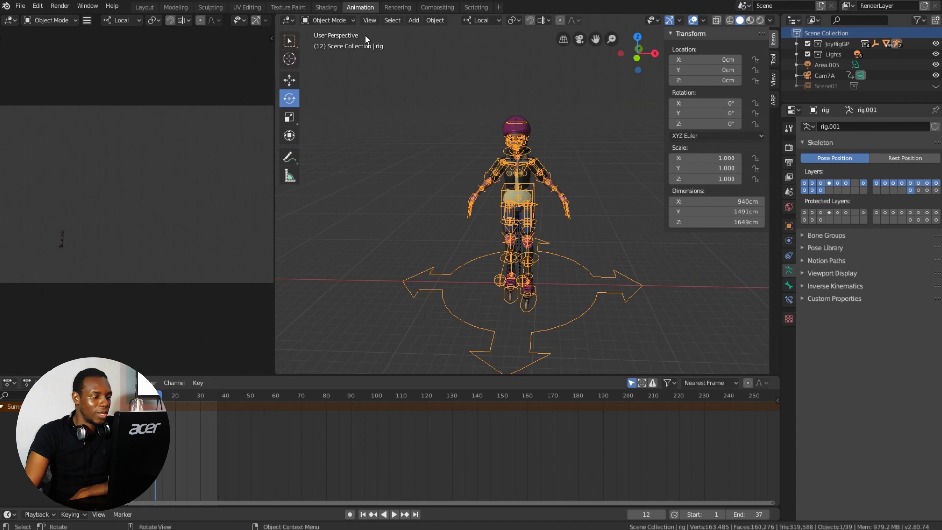
left_click(592, 160)
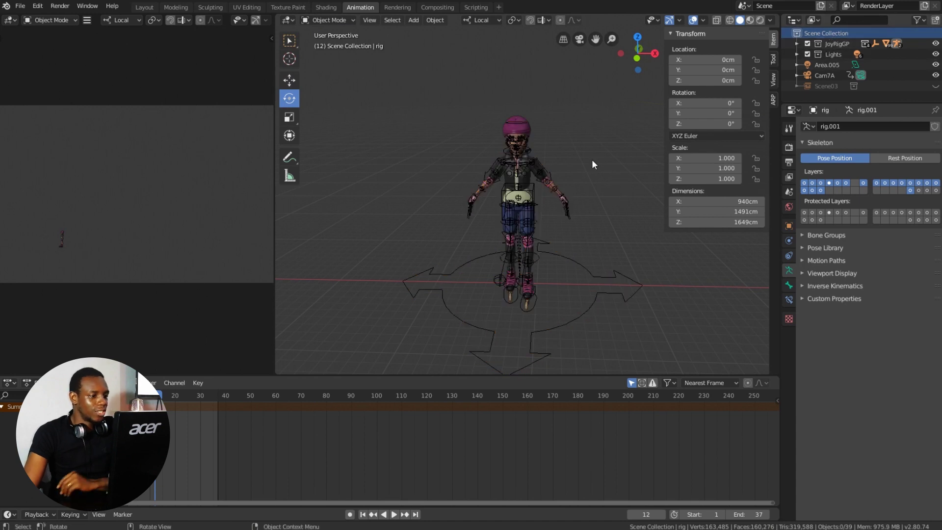
Add an Image-type empty to the scene.
key("shift+a")
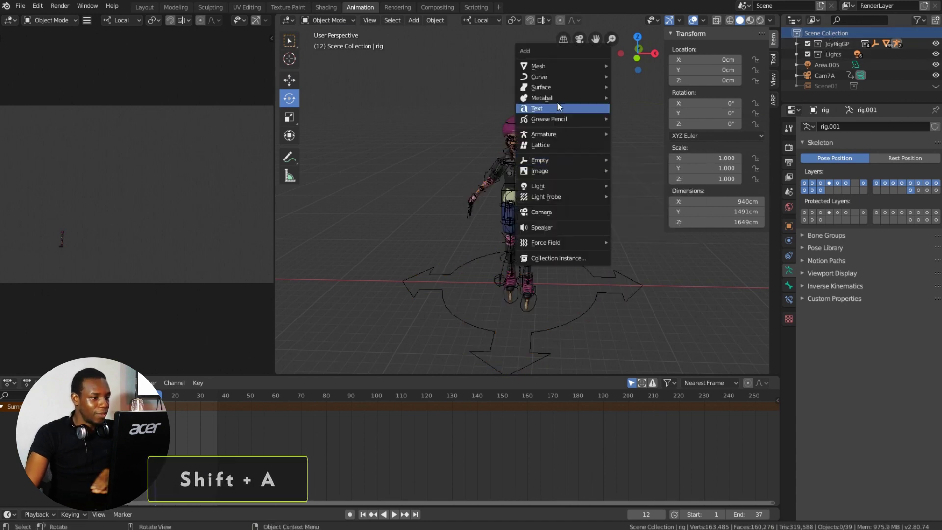
mouse_move(567, 160)
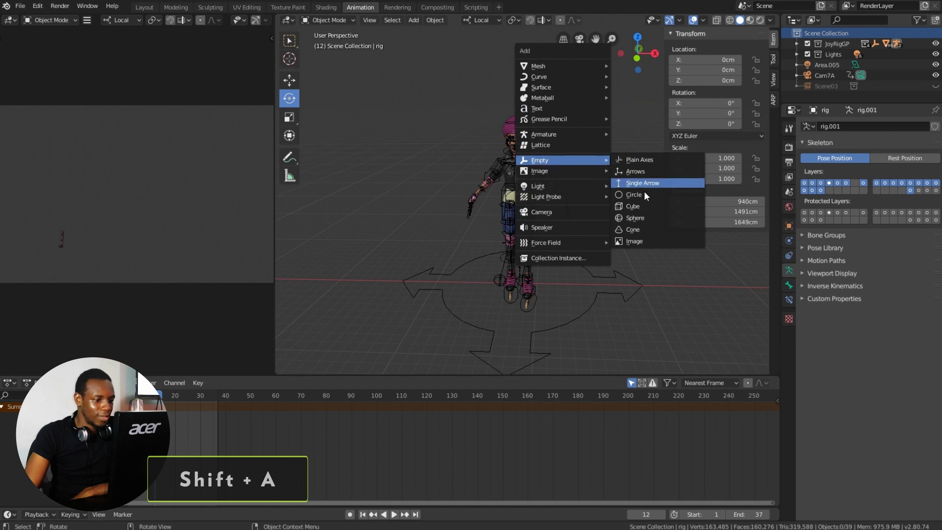
left_click(632, 243)
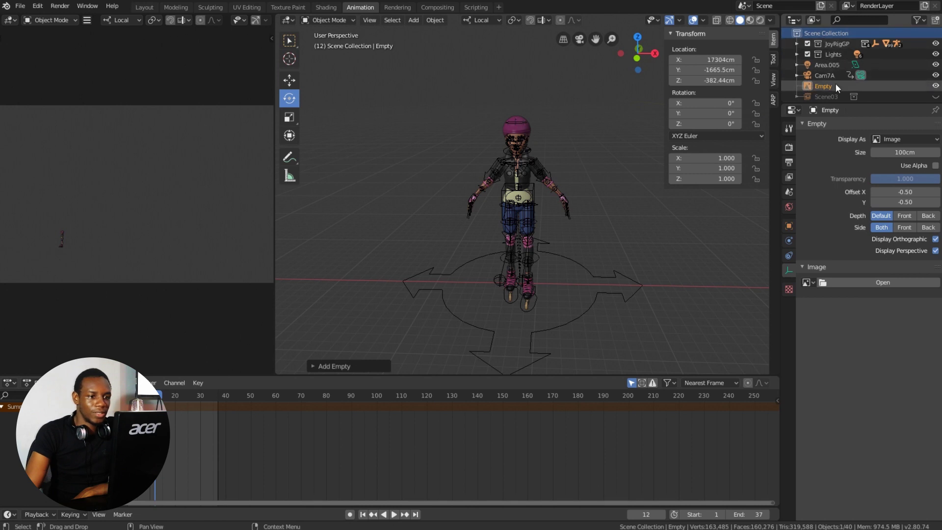
Load the movie "Inline skating (rollerblading) team skating.mp4" from the Desktop's REF folder into the image empty.
left_click(823, 87)
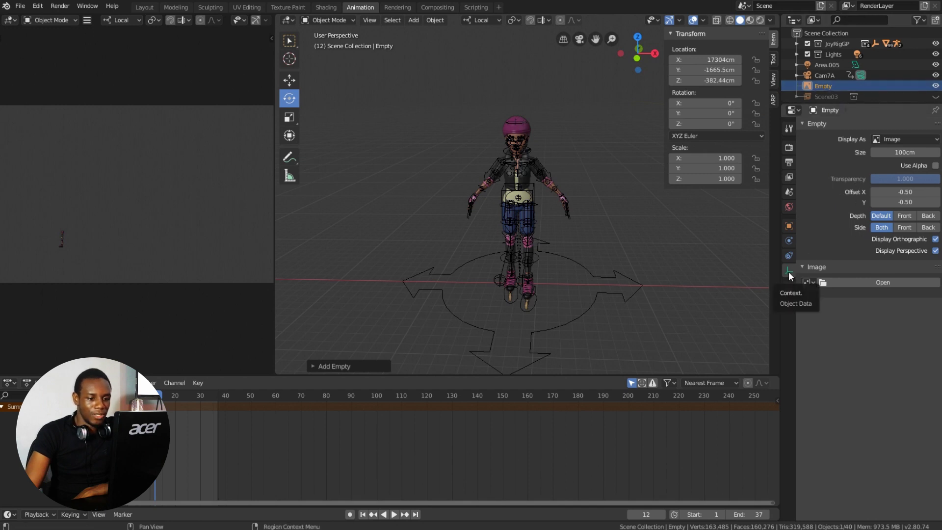
left_click(789, 192)
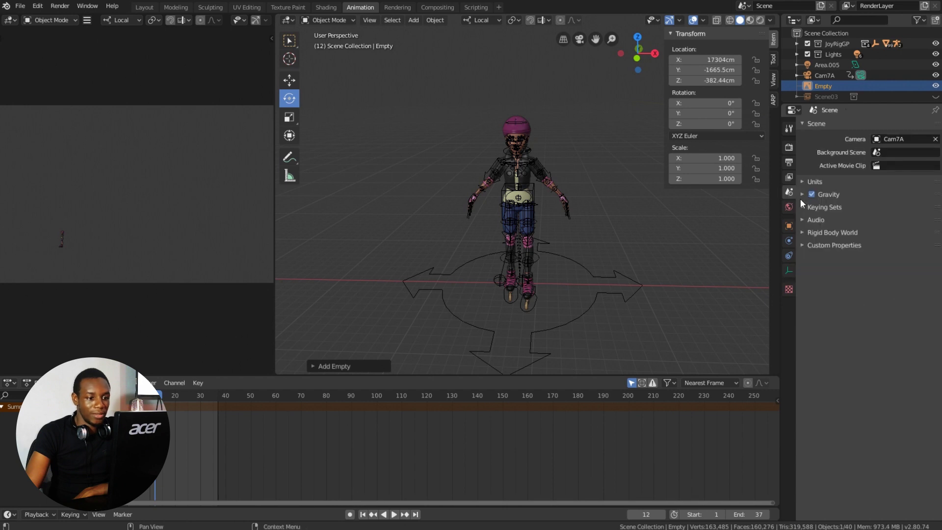
left_click(789, 273)
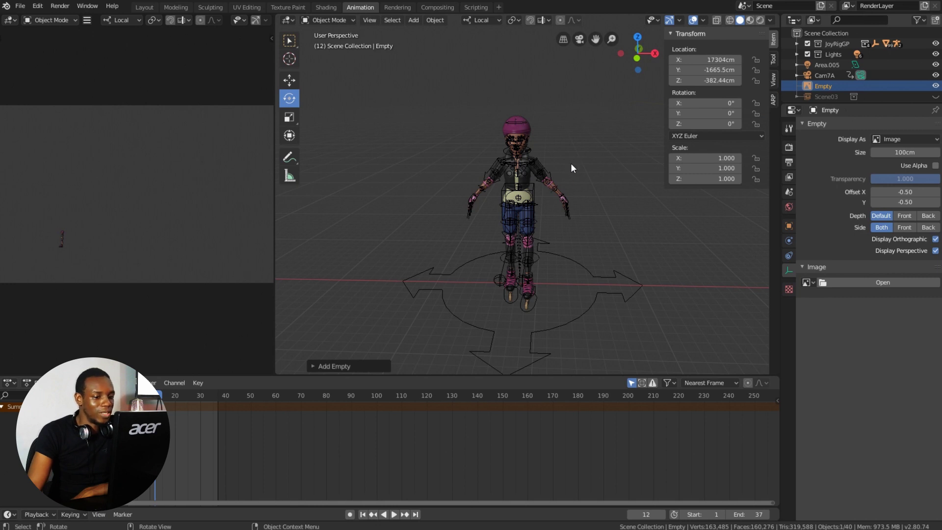
left_click(866, 283)
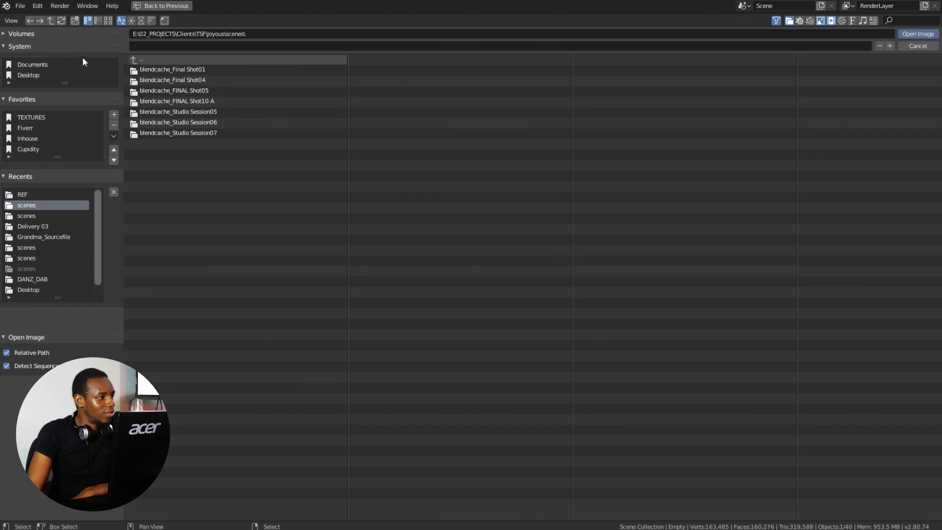
left_click(37, 73)
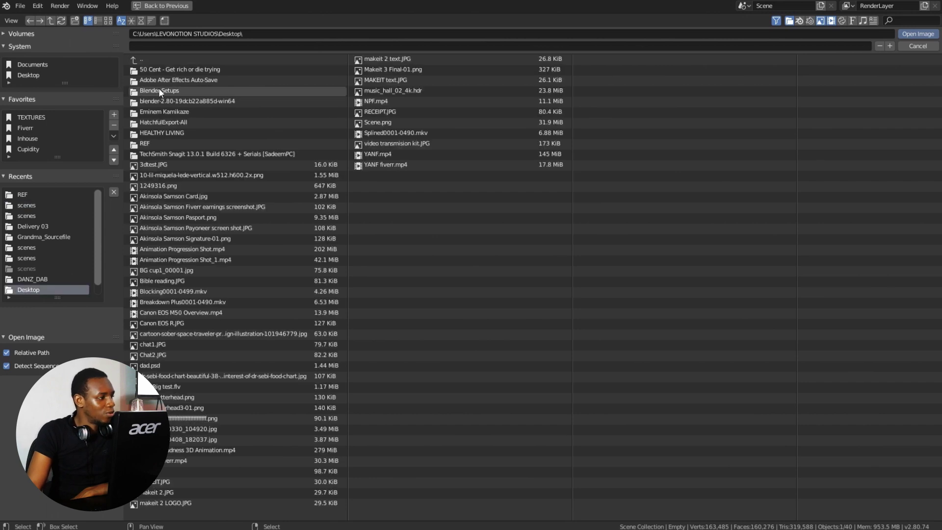
left_click(148, 140)
left_click(139, 71)
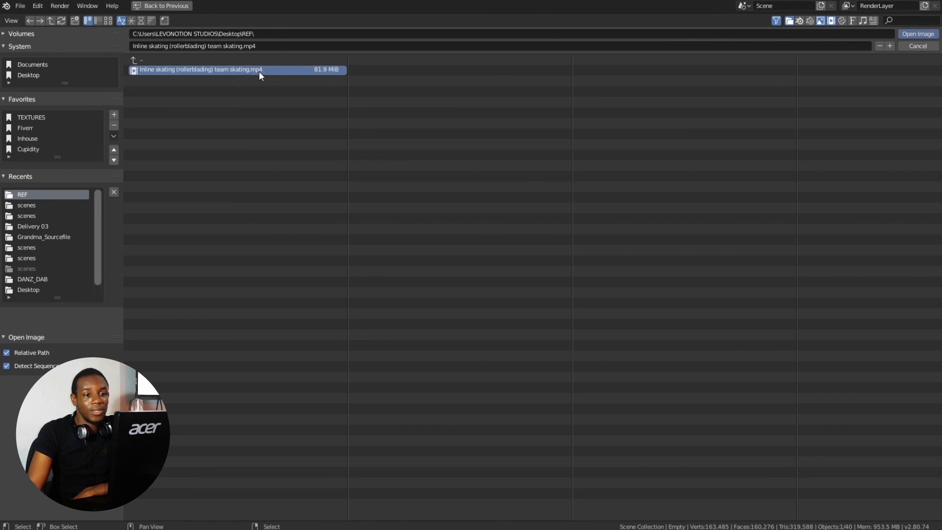
left_click(911, 34)
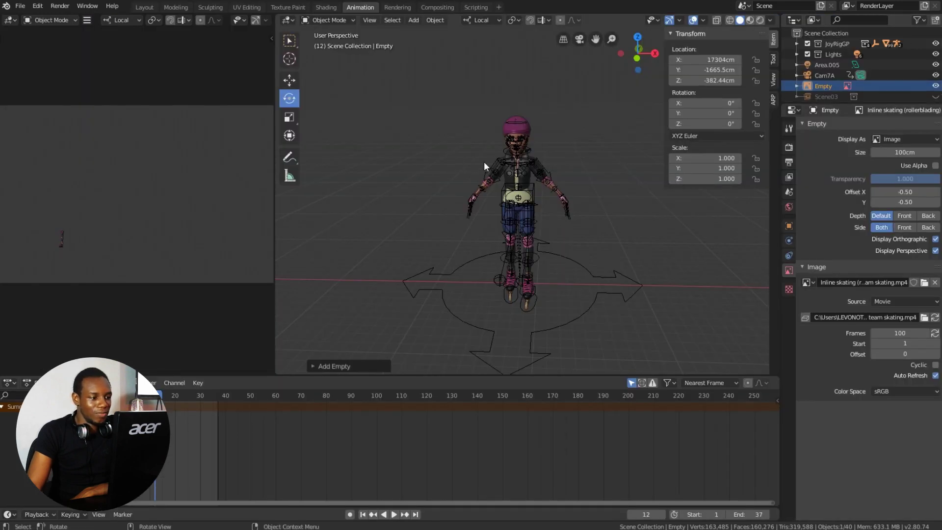
Scale the video reference empty up uniformly to about 71.19.
scroll(561, 198, "down", 4)
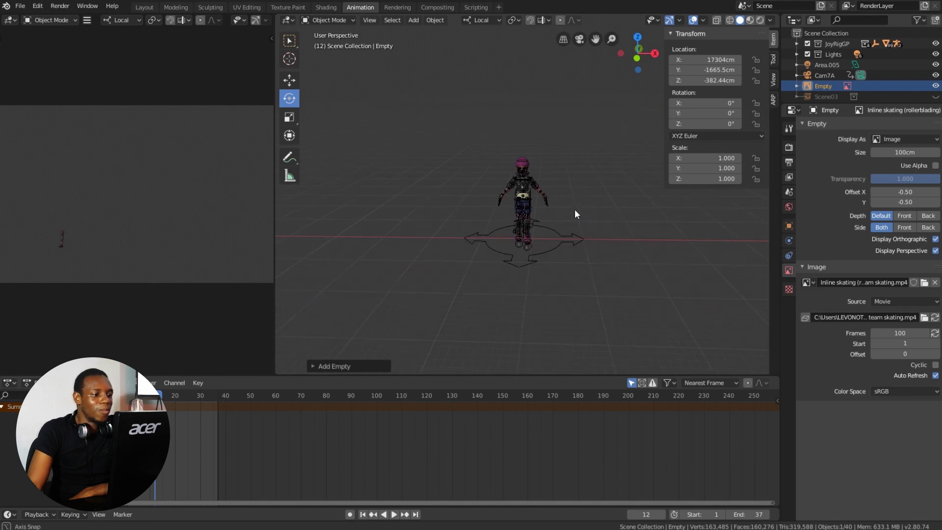
middle_click_drag(576, 213, 595, 200)
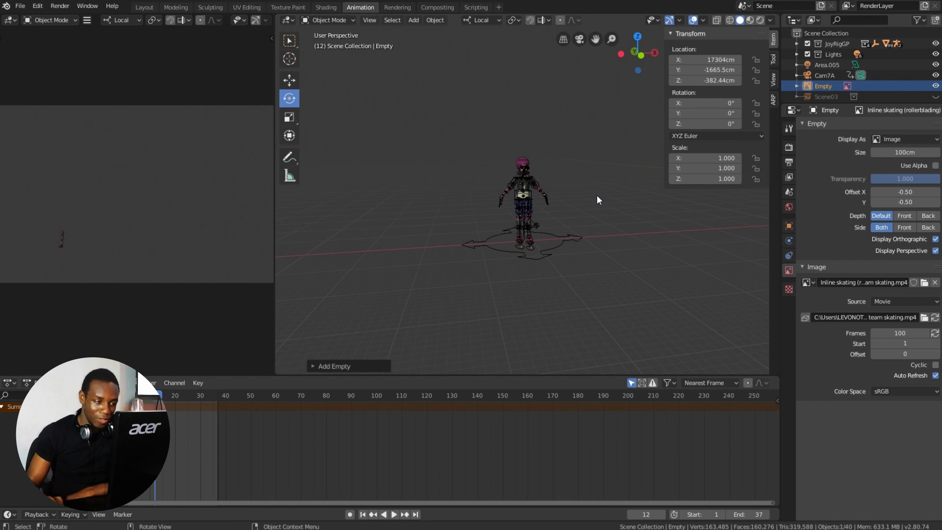
key("KP_Decimal")
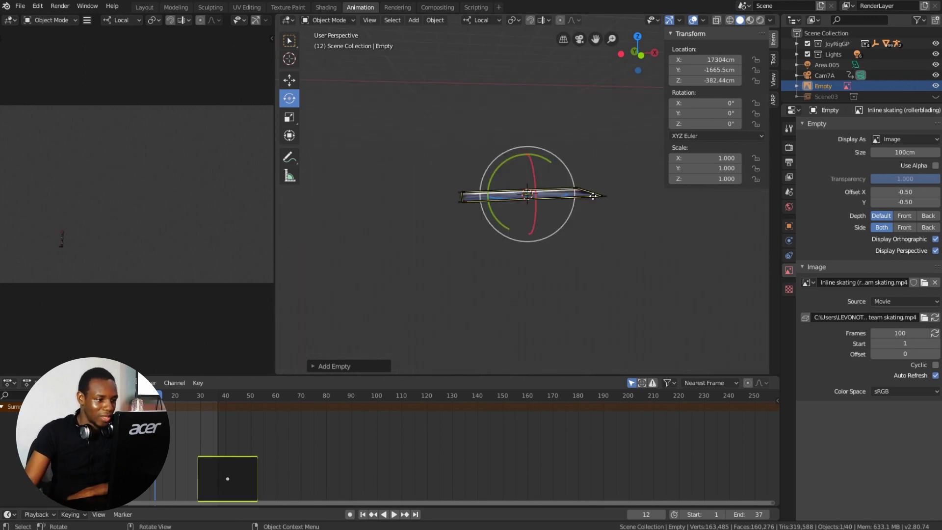
scroll(582, 206, "down", 10)
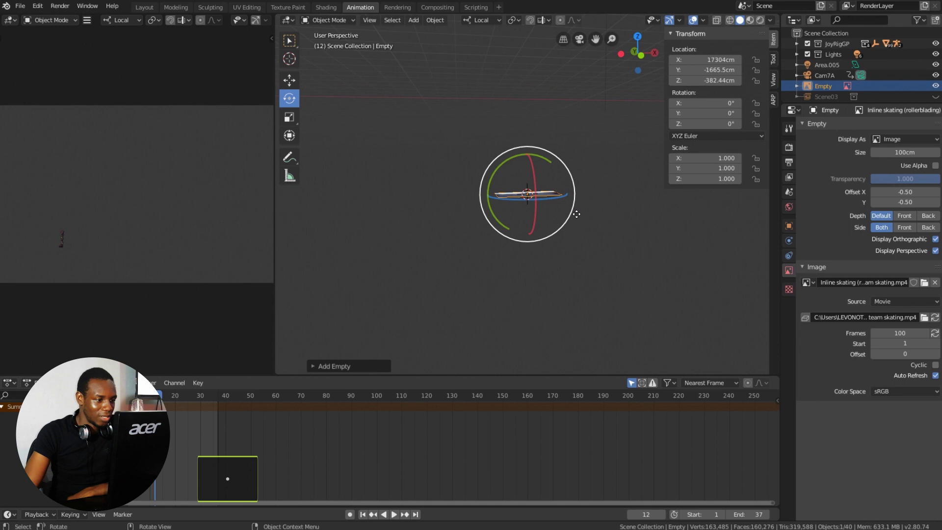
middle_click_drag(608, 177, 598, 236)
scroll(598, 236, "up", 3)
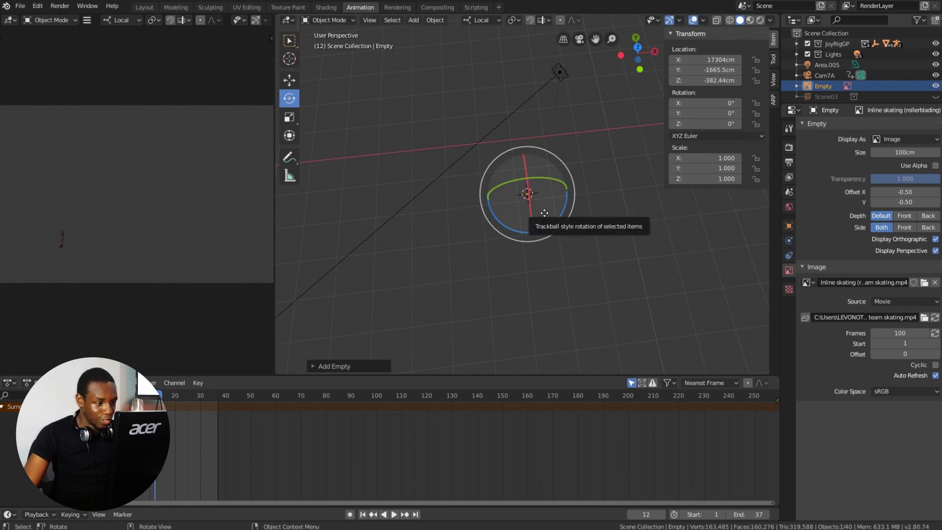
key("s")
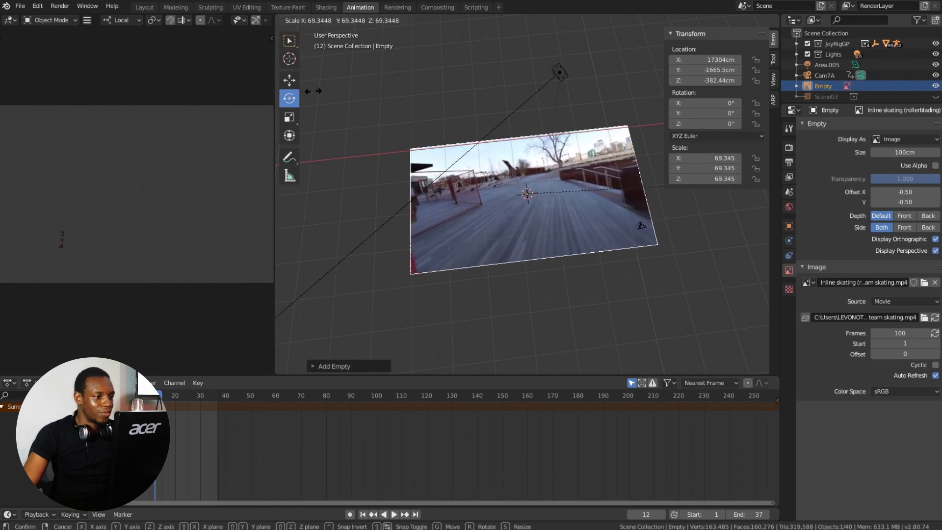
left_click(362, 100)
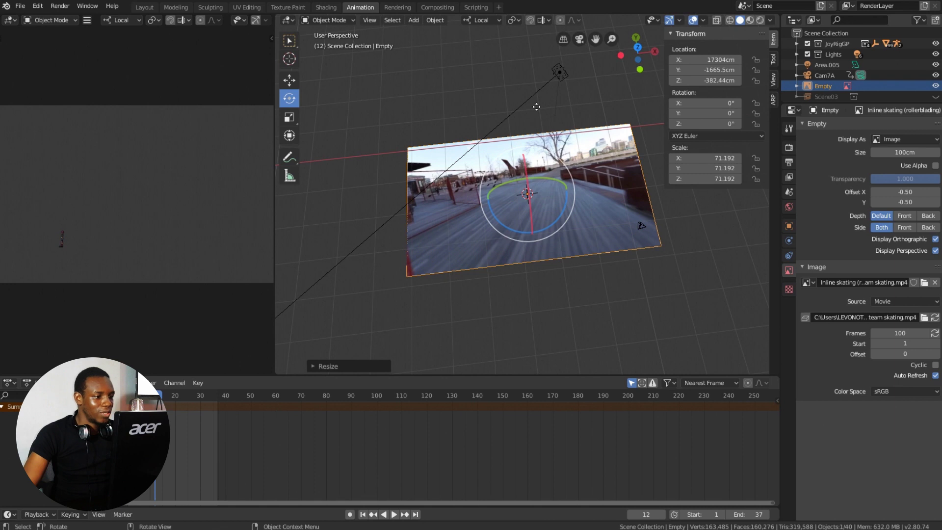
Rotate the video reference plane about its X axis to about 91° so it stands upright.
middle_click_drag(615, 244, 586, 230)
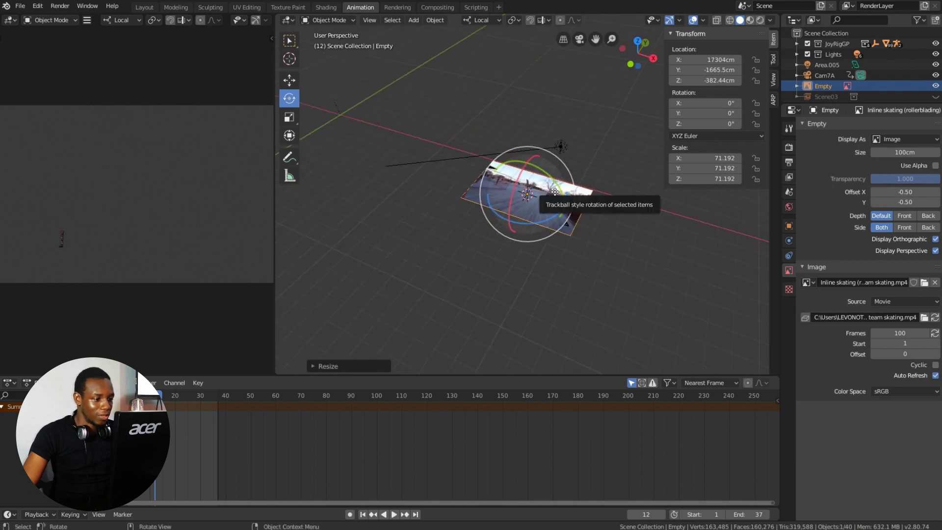
left_click_drag(535, 156, 514, 194)
middle_click_drag(515, 194, 524, 232)
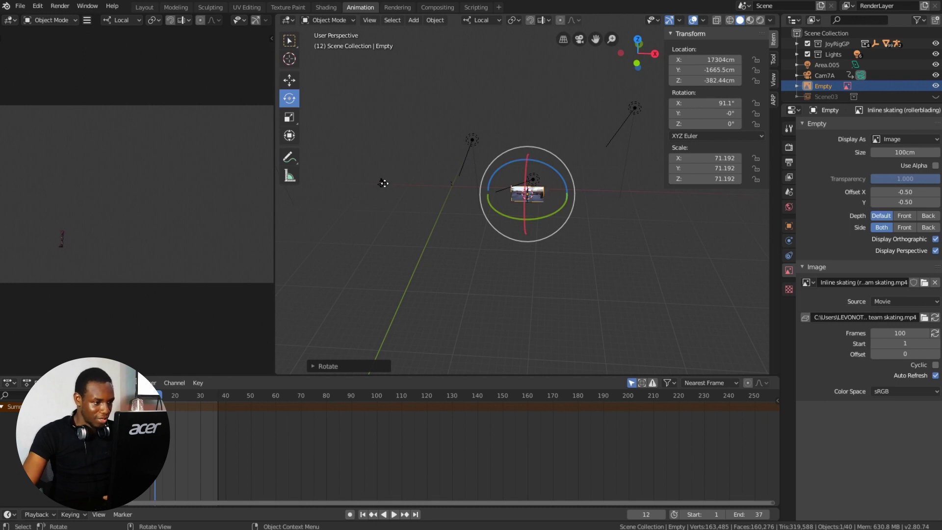
Move the video plane behind the character rig, to about X -14753 cm, Y 894 cm, Z 2017 cm.
key("g")
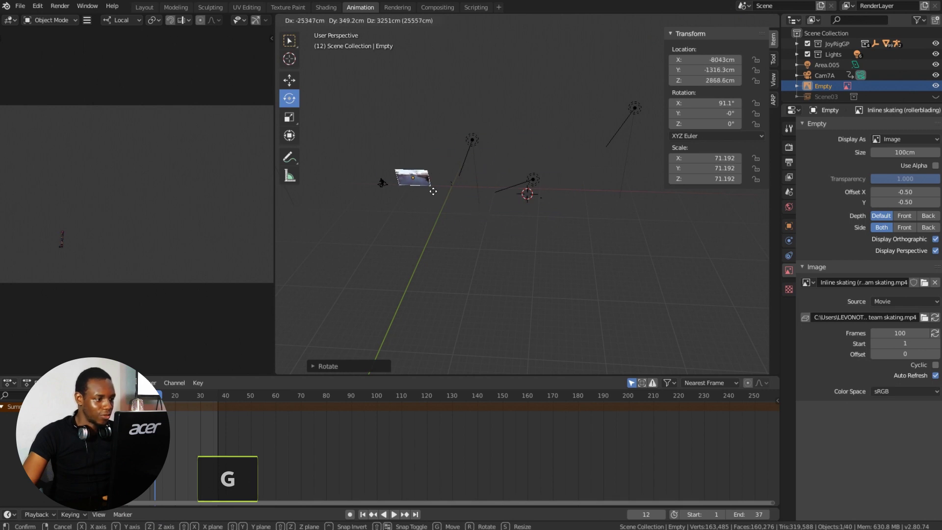
left_click(414, 197)
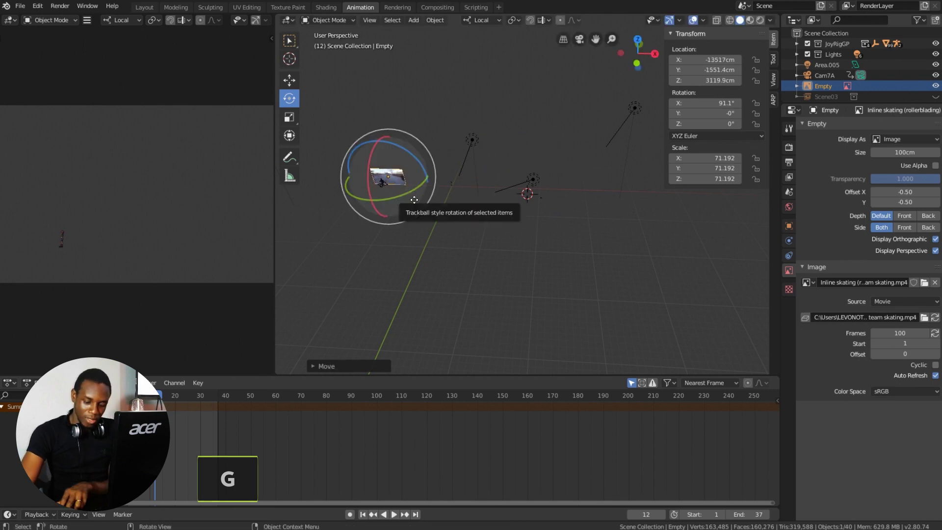
key("KP_Decimal")
scroll(554, 218, "up", 3)
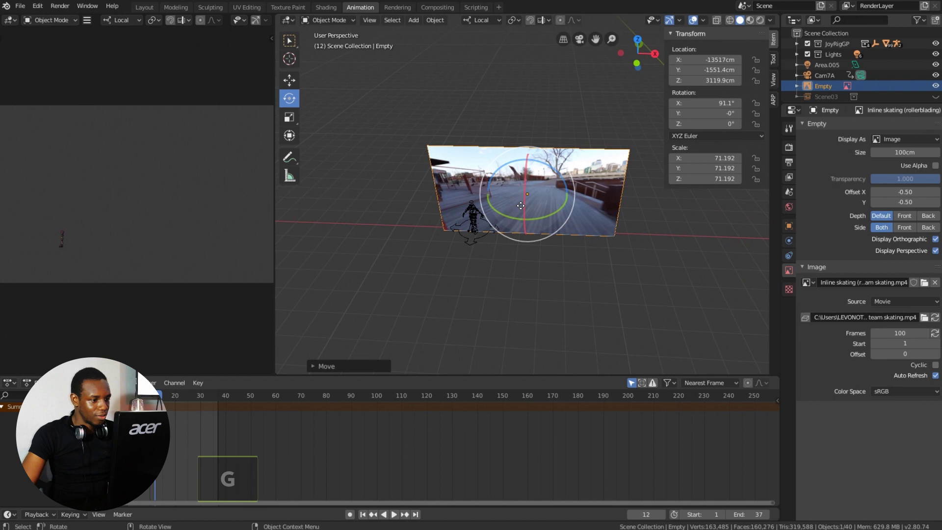
middle_click_drag(554, 218, 486, 196)
key("g")
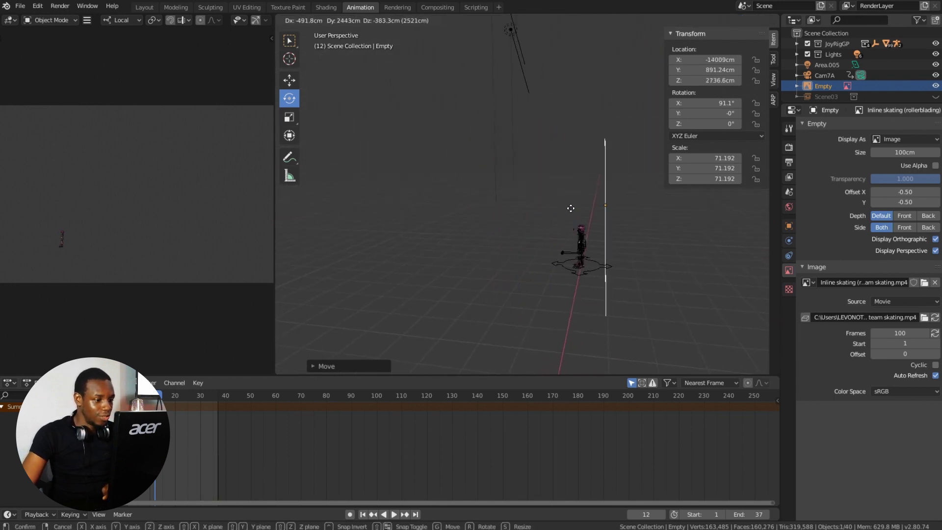
left_click(565, 209)
middle_click_drag(567, 210, 695, 222)
key("g")
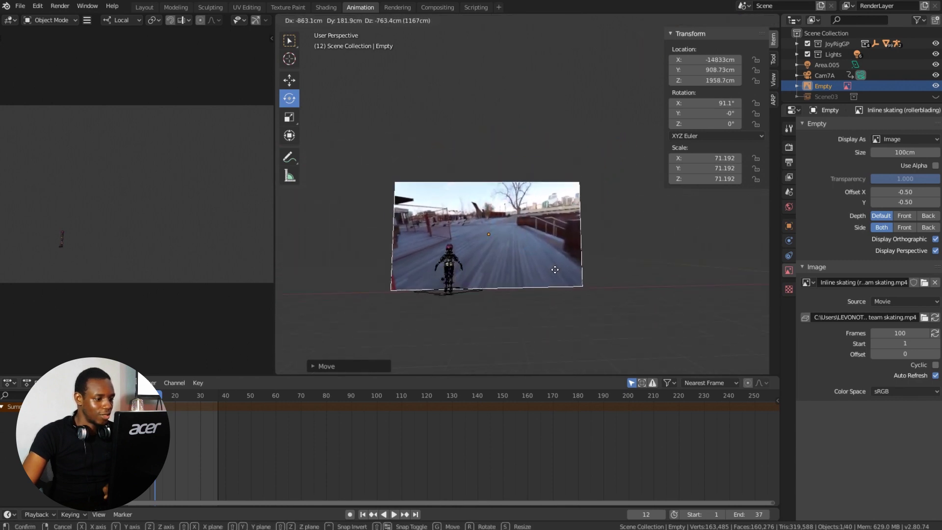
left_click(557, 268)
Scale the video plane down to about 41.84 and lower it toward the floor, to about Z 1106 cm.
key("s")
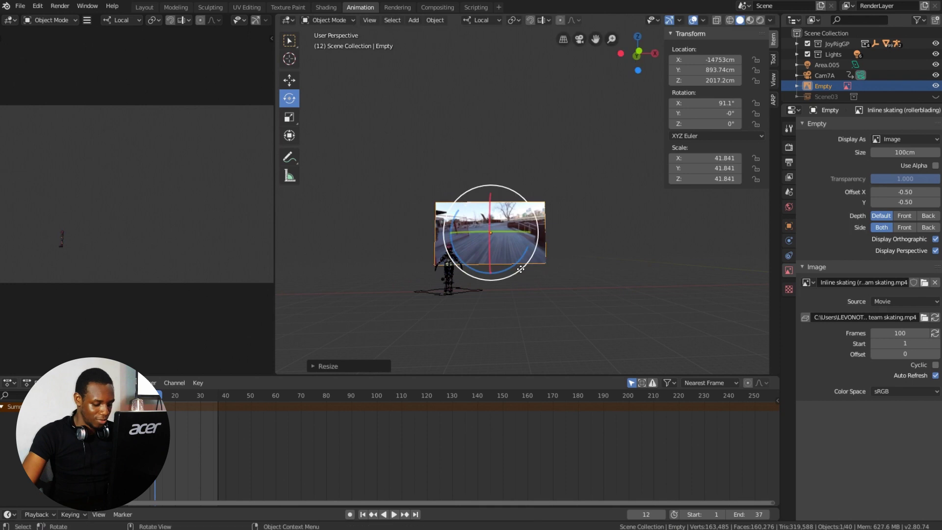
left_click(525, 269)
key("g")
left_click(522, 285)
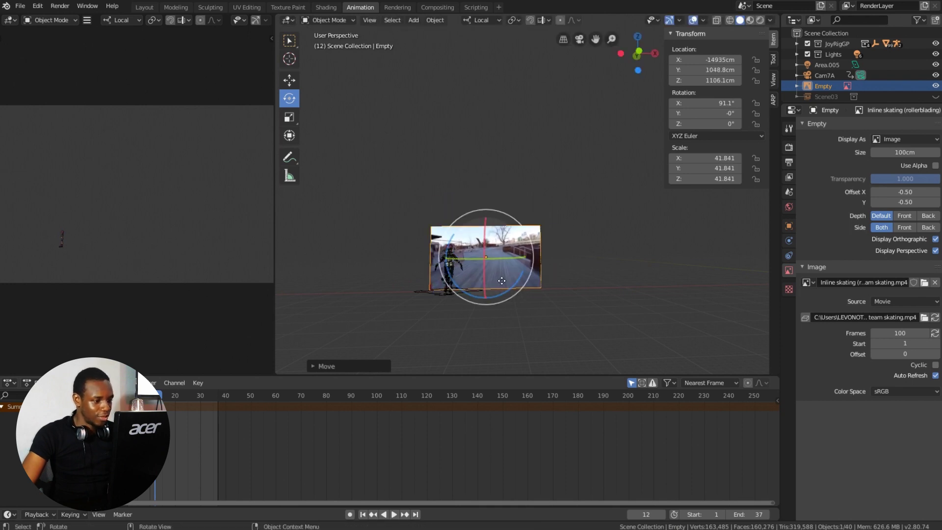
Move the video plane clear of the character so it stands beside it, at about X -13560 cm, Z 944 cm.
middle_click_drag(522, 285, 505, 319)
scroll(505, 319, "up", 3)
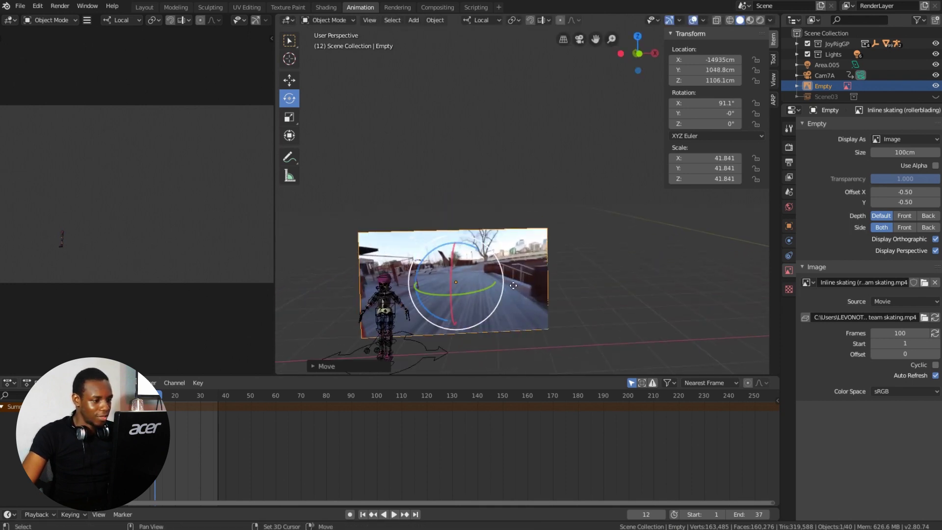
middle_click_drag(554, 239, 564, 255, "shift")
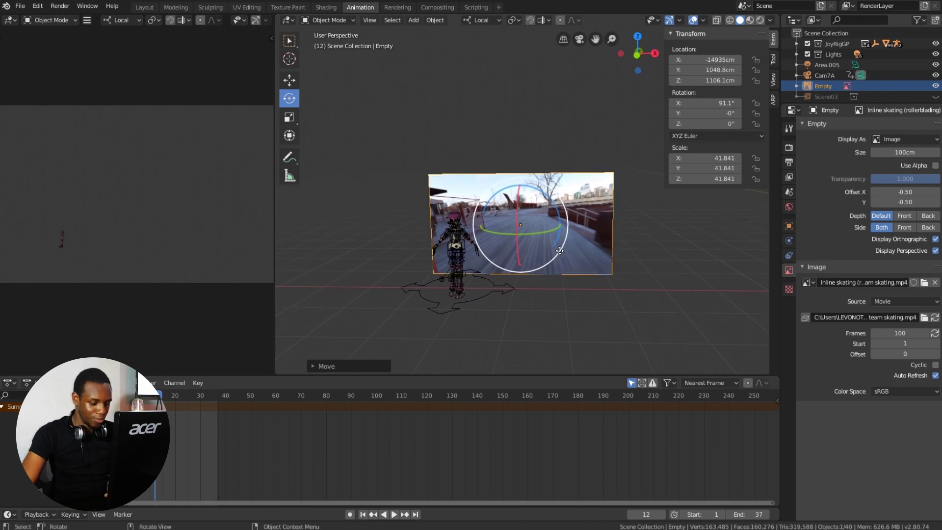
key("g")
left_click(622, 258)
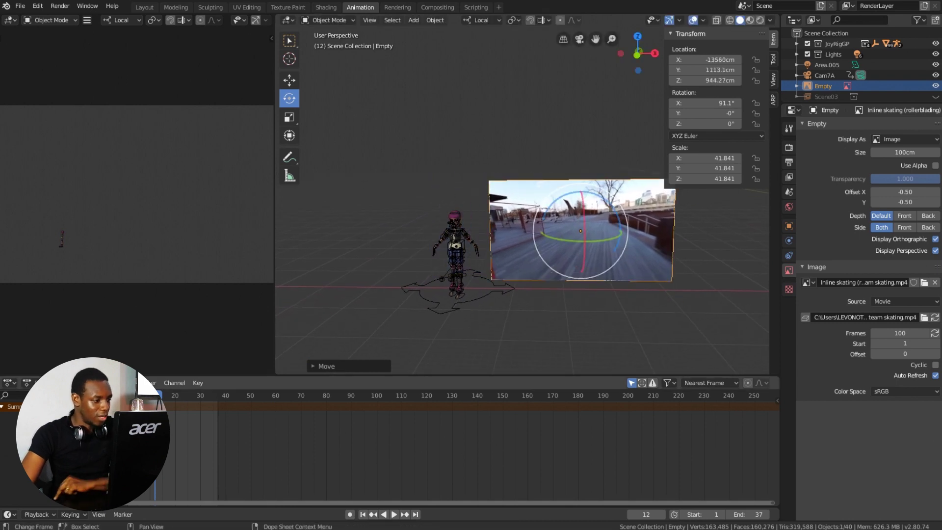
Play back the video reference and scrub the timeline past frame 100, around frames 108 to 117, to check its playback range.
key("space")
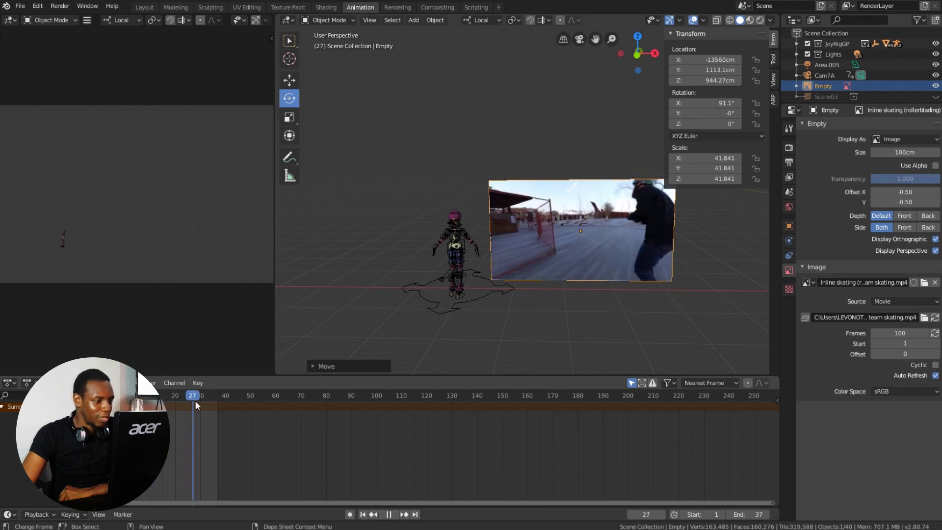
key("space")
left_click(179, 396)
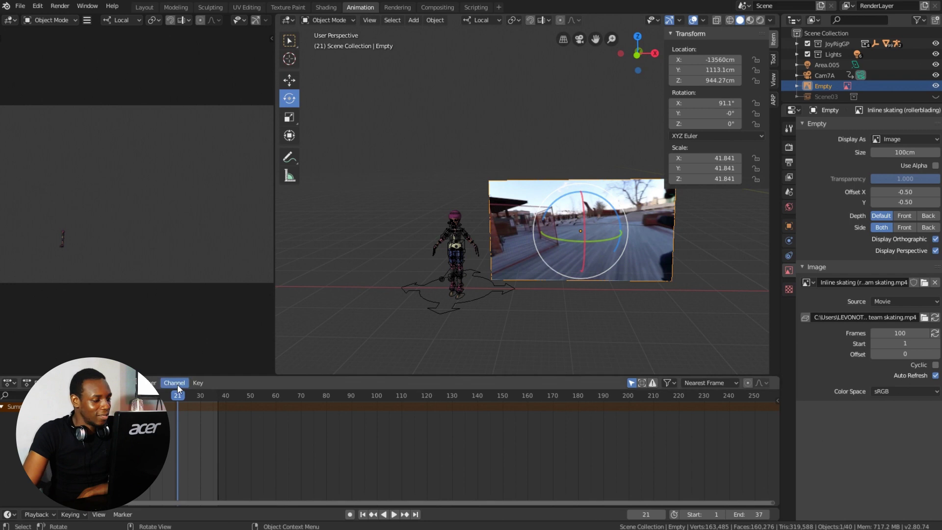
key("space")
left_click_drag(184, 395, 397, 395)
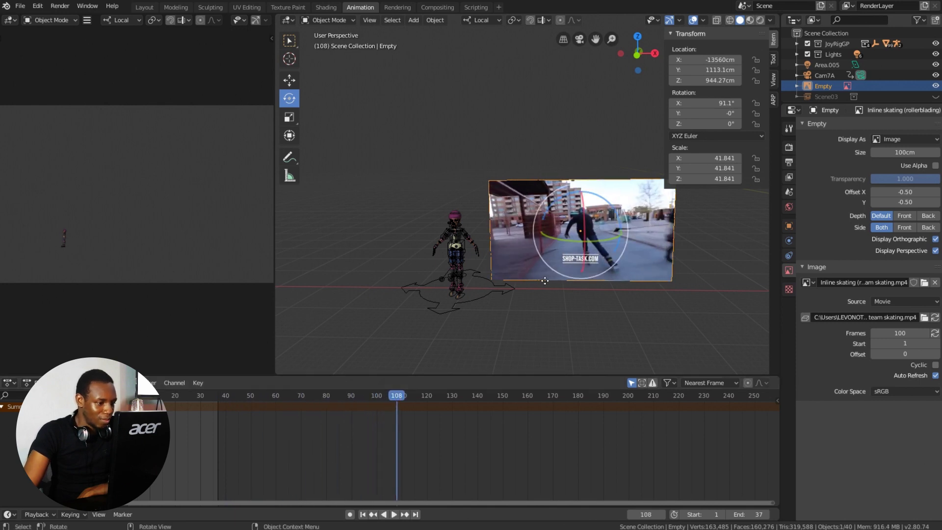
left_click(419, 395)
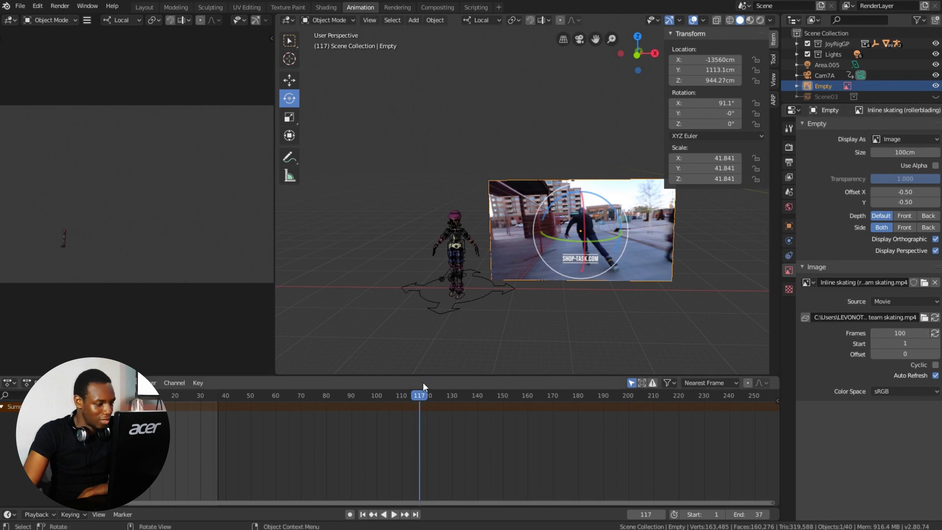
mouse_move(392, 396)
left_mouse_down()
mouse_move(377, 396)
mouse_move(401, 399)
left_mouse_up()
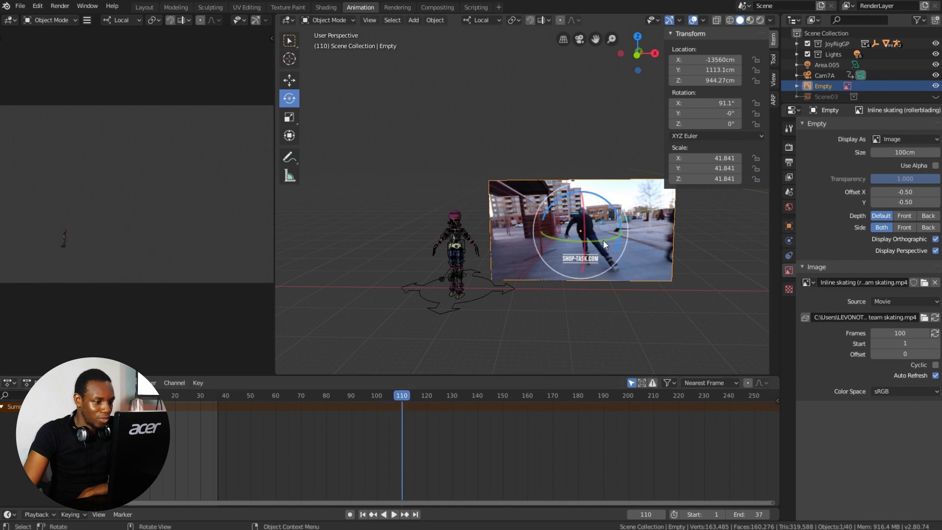
Match the video reference's frame count to the full movie length, 7198 frames, and check playback beyond frame 100.
left_click(935, 333)
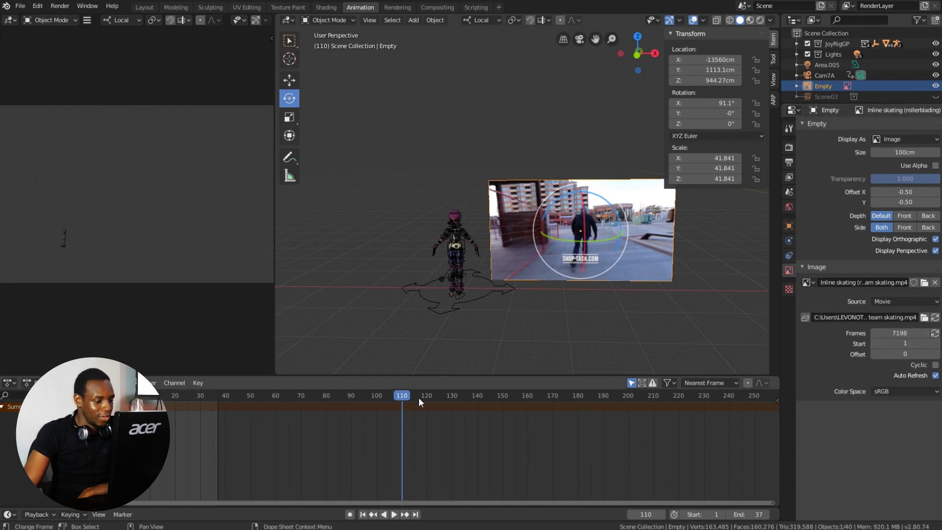
key("space")
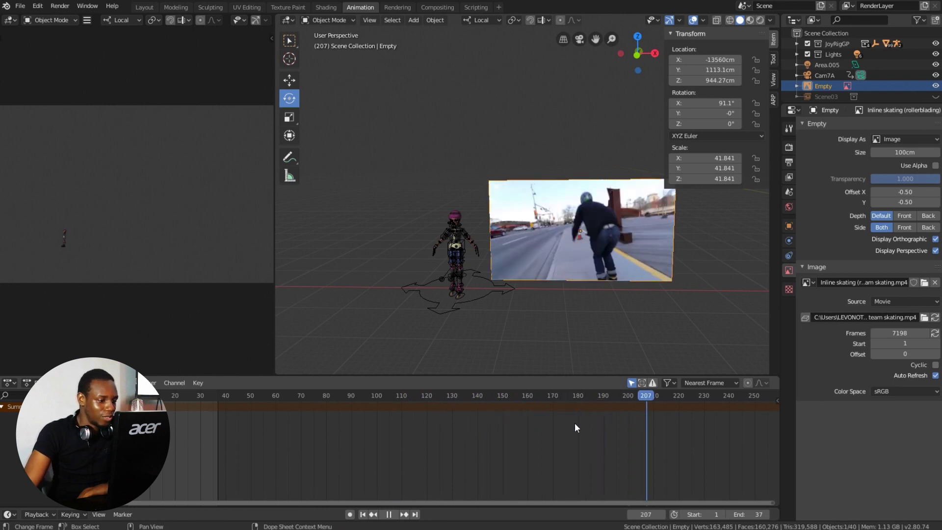
left_click(325, 396)
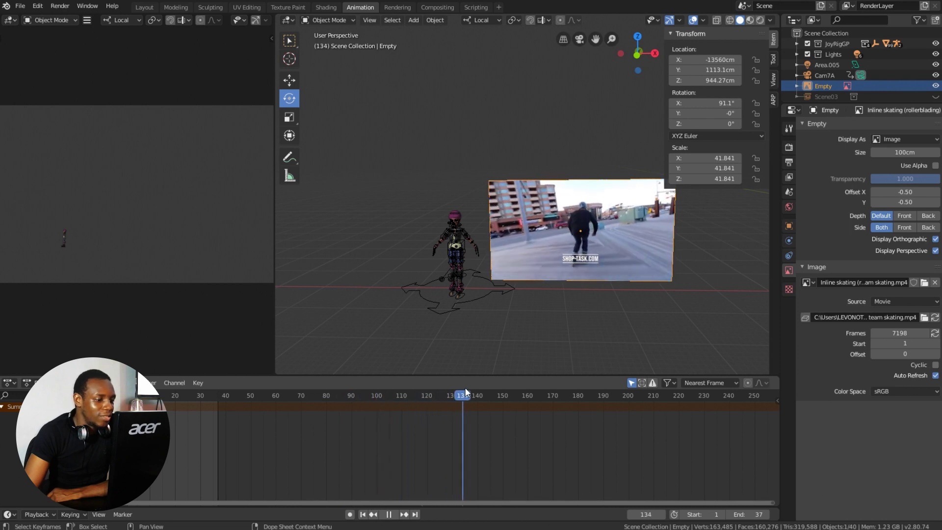
left_click_drag(485, 389, 370, 412)
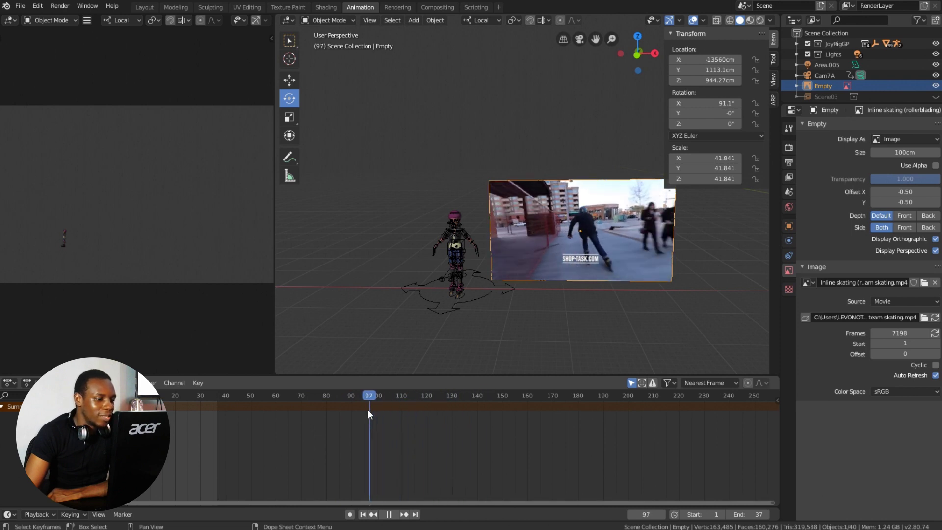
key("space")
left_click(429, 413)
key("space")
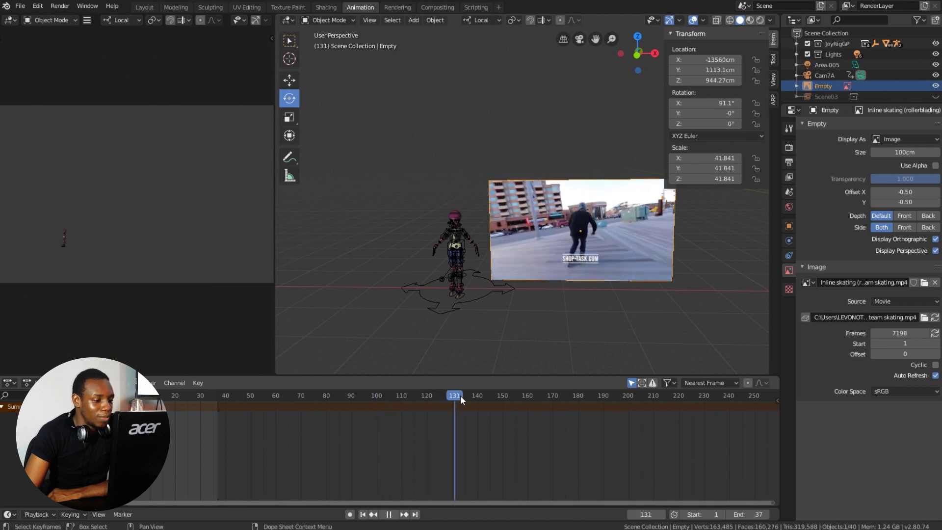
key("space")
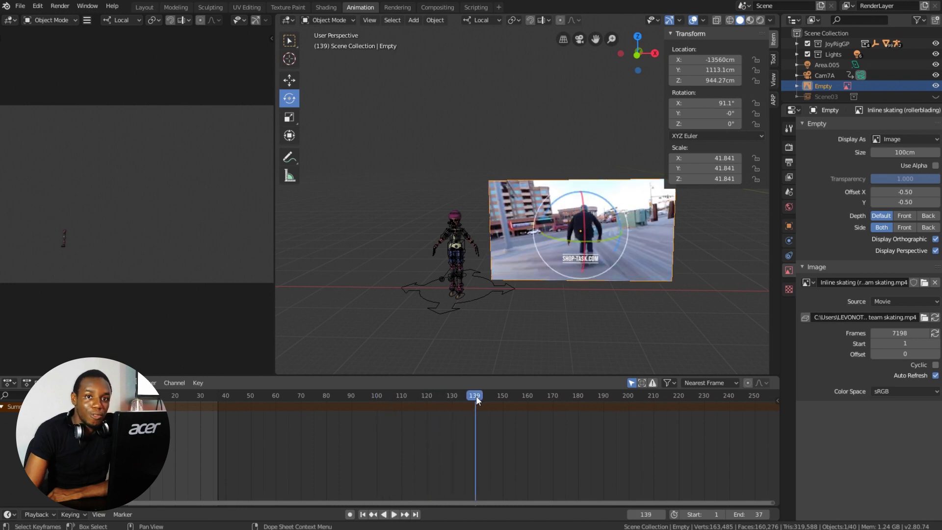